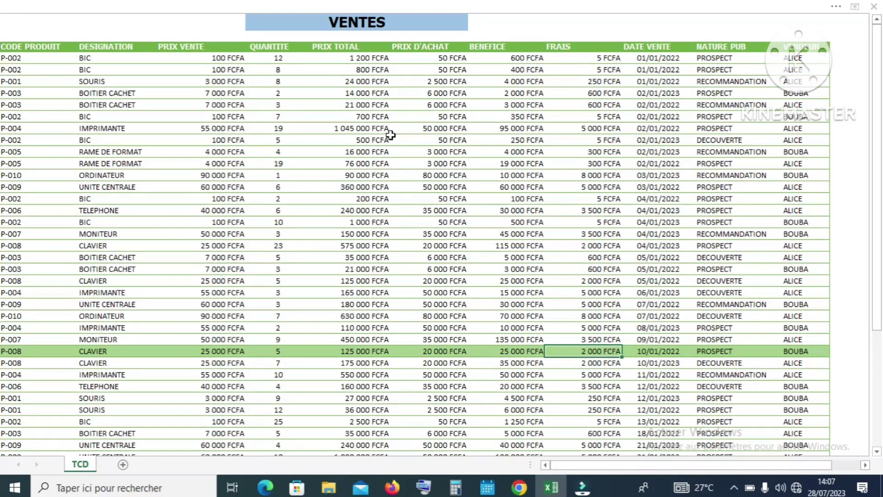
Step: Select cells in various sales rows (200 FCFA, quantity 19, IMPRIMANTE profit, CLAVIER sale) to watch the green highlight
click(367, 196)
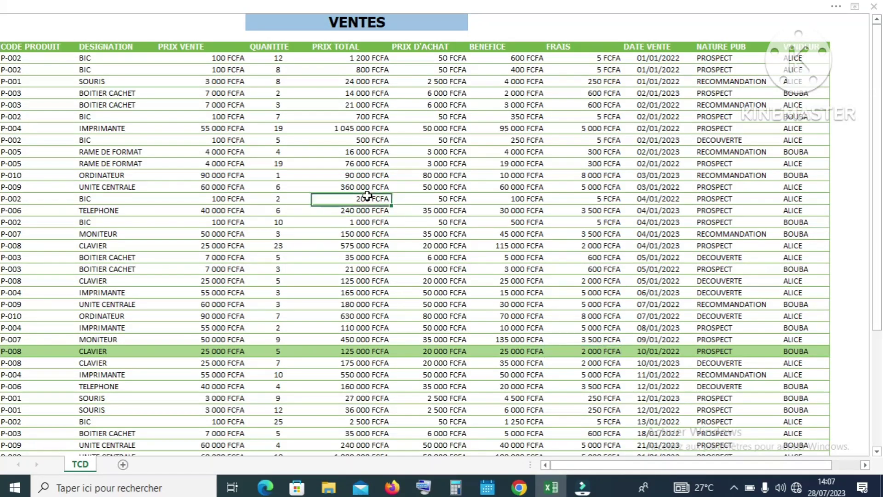
click(365, 256)
click(387, 303)
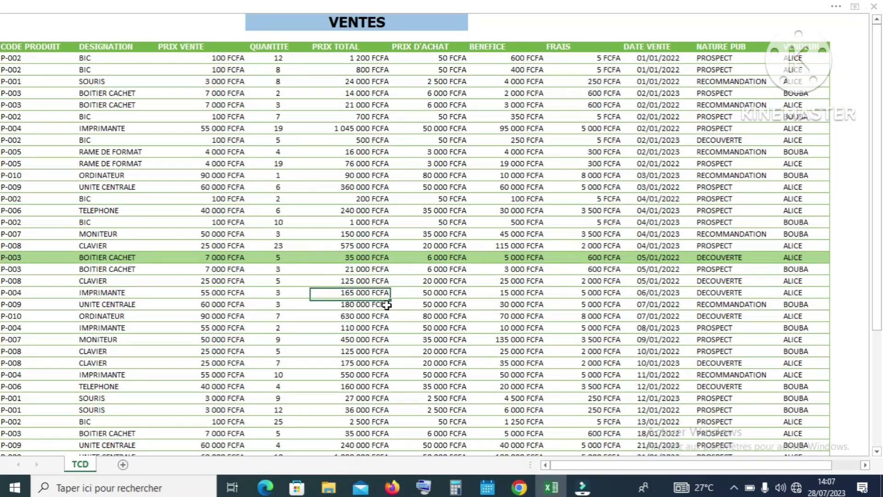
click(268, 127)
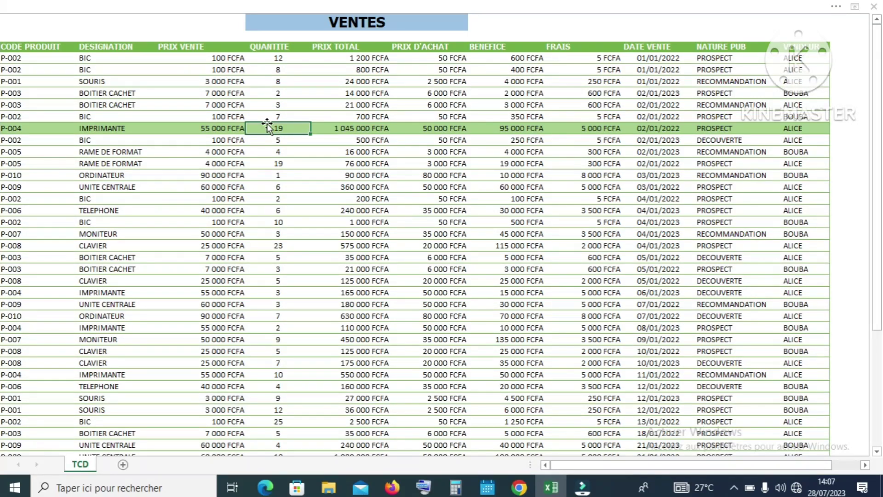
click(331, 216)
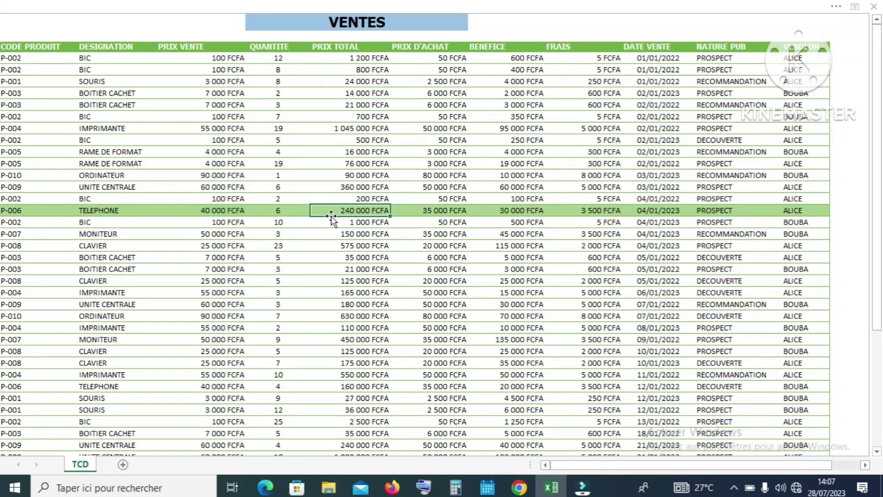
click(483, 294)
drag(877, 258, 880, 362)
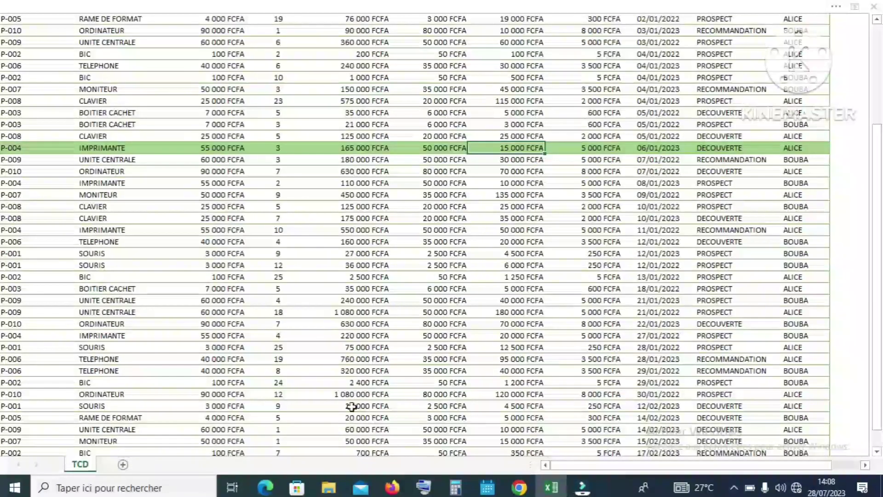
click(349, 406)
click(279, 289)
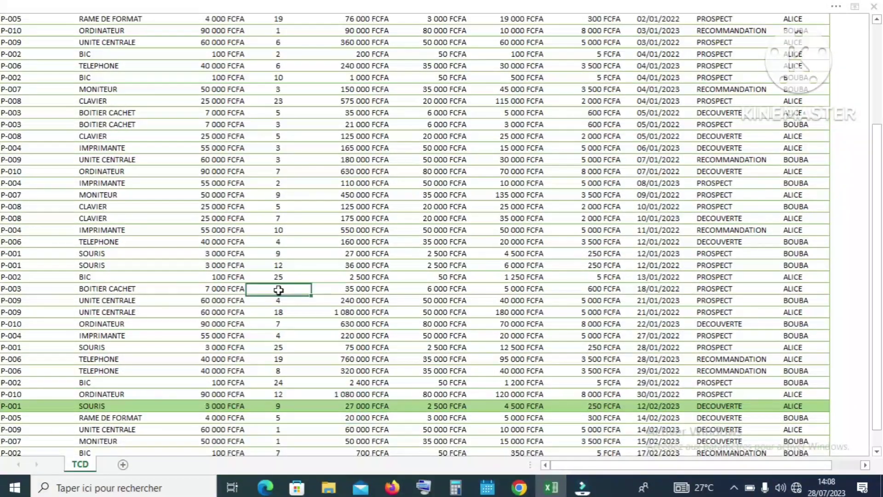
click(375, 135)
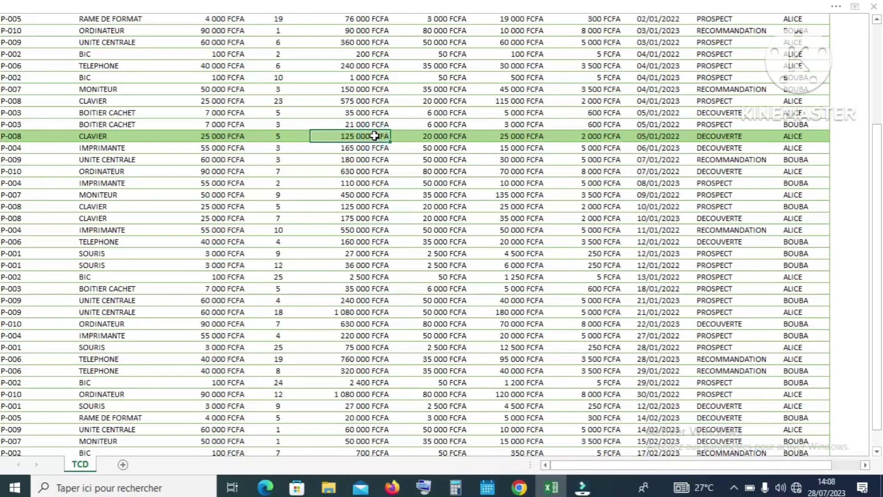
drag(879, 165, 881, 62)
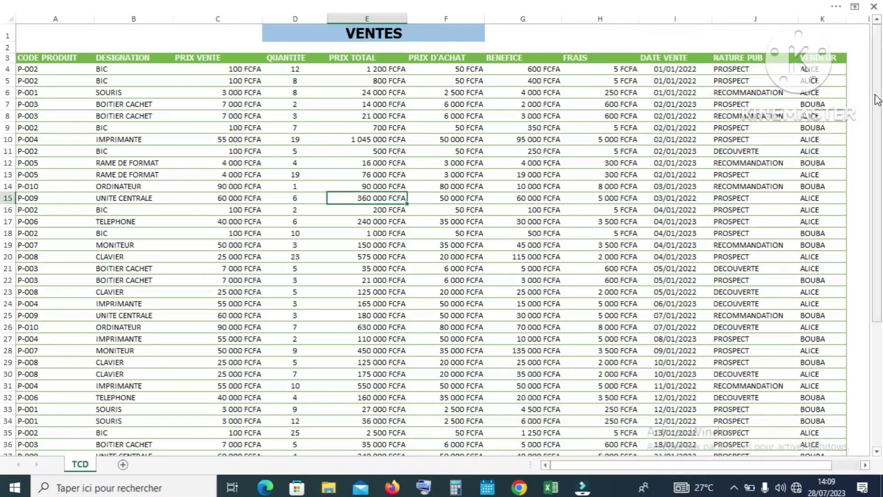
Step: Select cells H11, E19, C10, F10, F20, H23 and F13 in turn
scroll(878, 99, down, 1)
scroll(878, 98, up, 1)
click(569, 149)
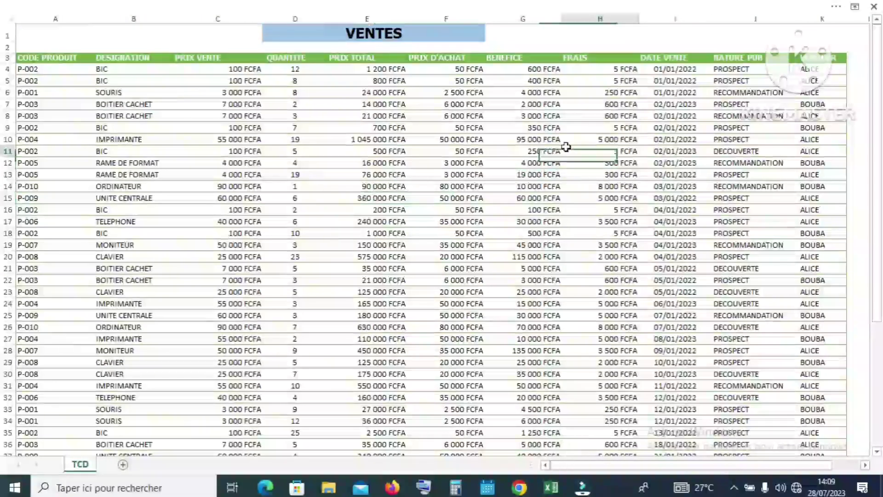
click(349, 248)
click(178, 146)
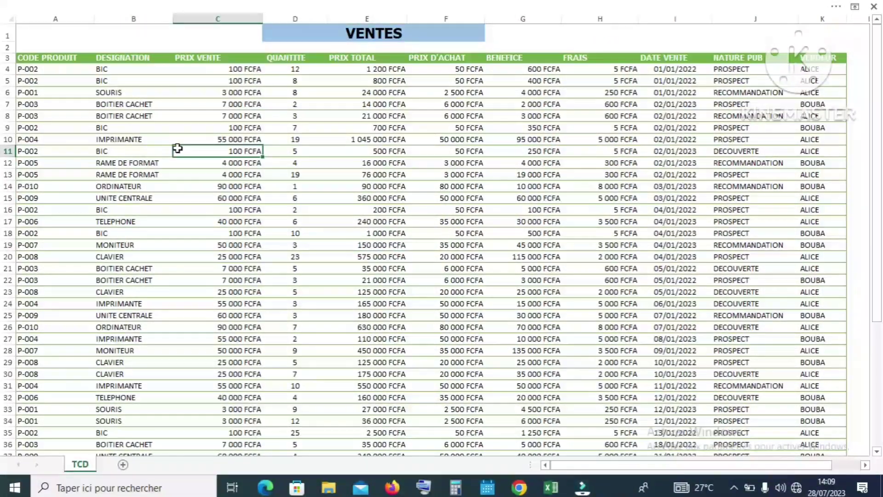
click(408, 140)
click(457, 253)
click(591, 294)
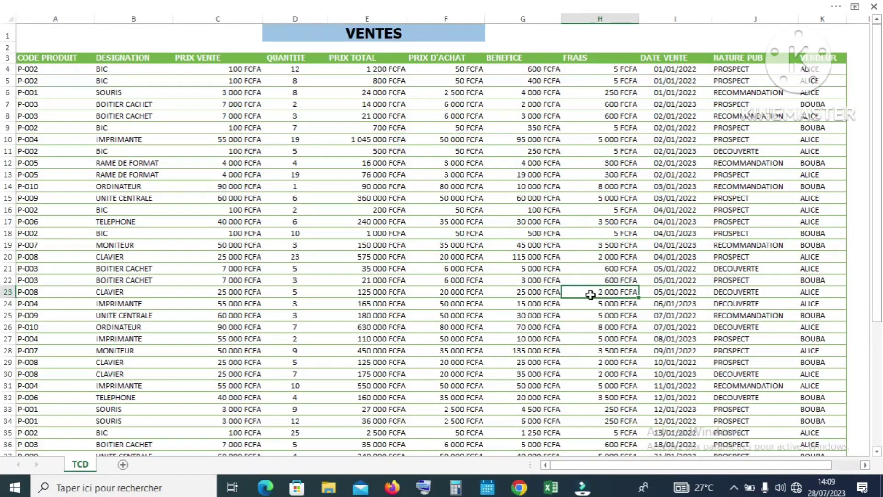
click(422, 179)
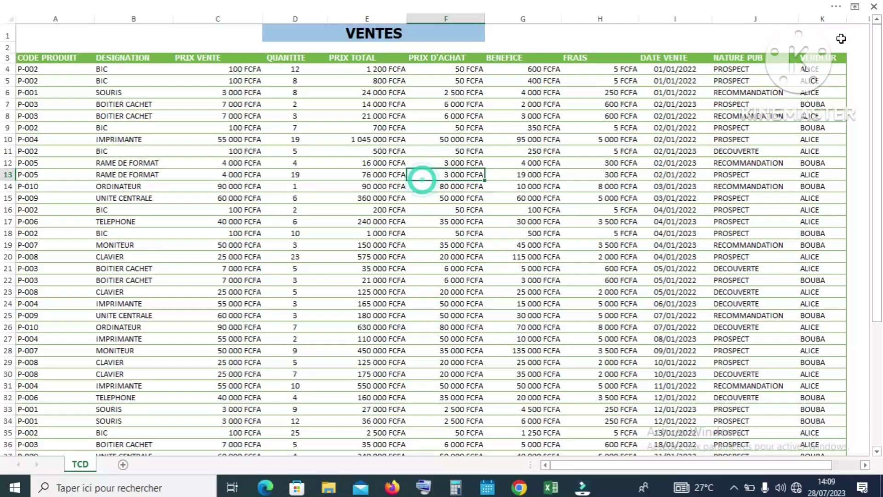
Step: Exit full-screen with the ribbon set to Show Tabs and Commands, then select C14 and E17
click(837, 8)
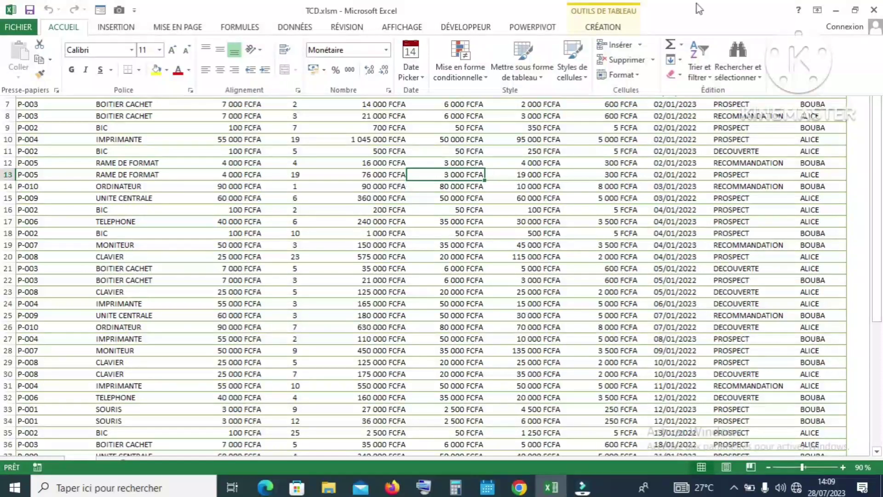
click(817, 9)
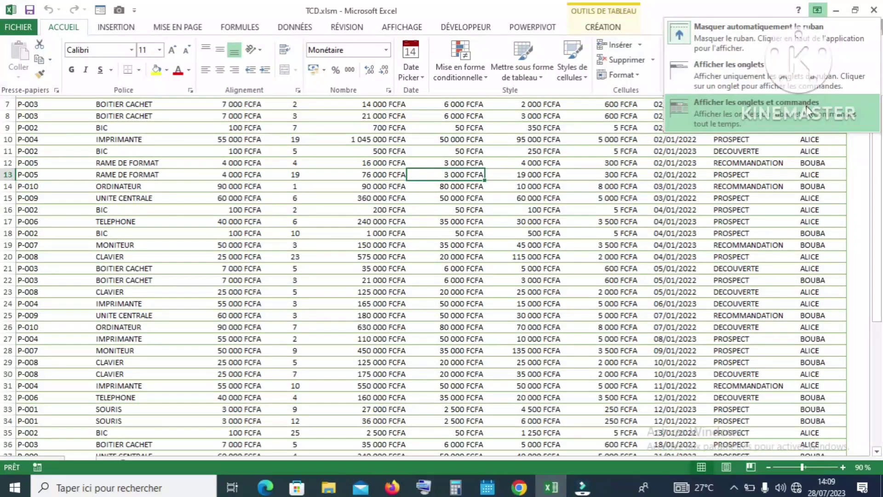
click(806, 24)
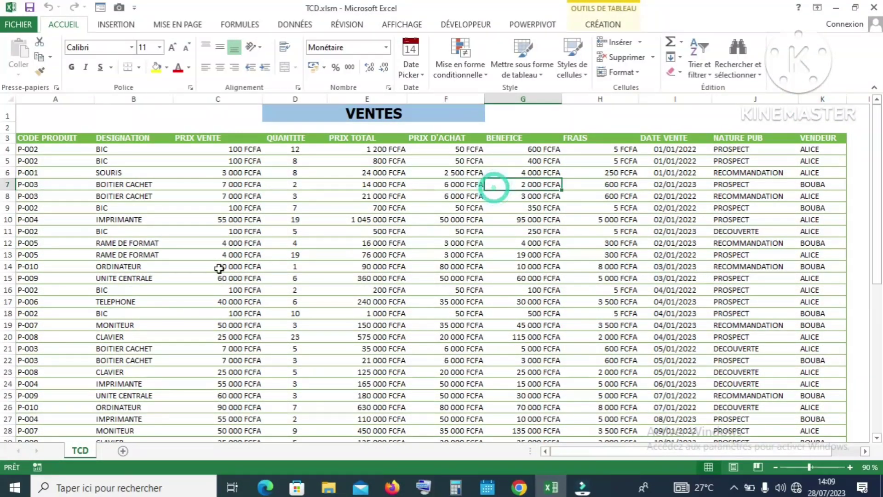
click(219, 268)
click(337, 299)
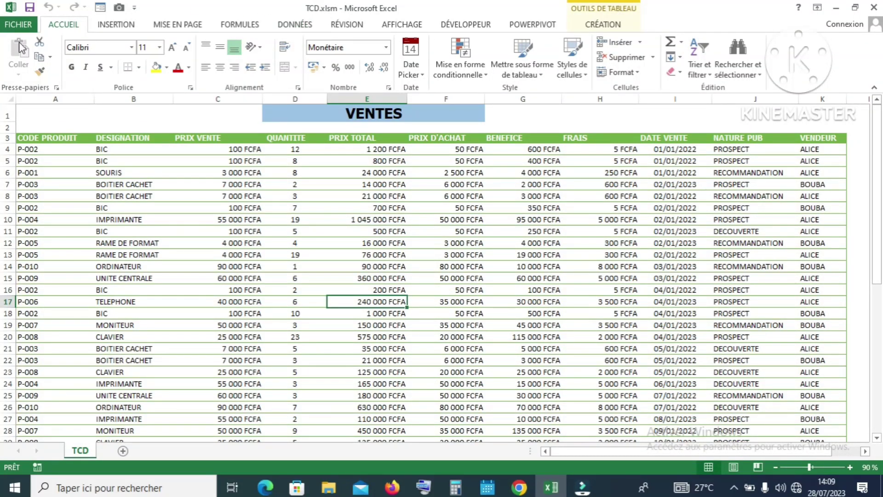
click(13, 26)
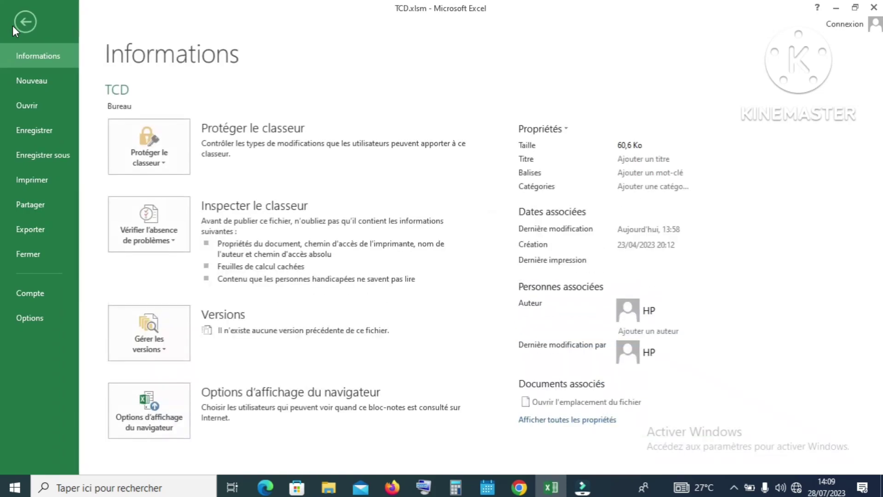
click(59, 157)
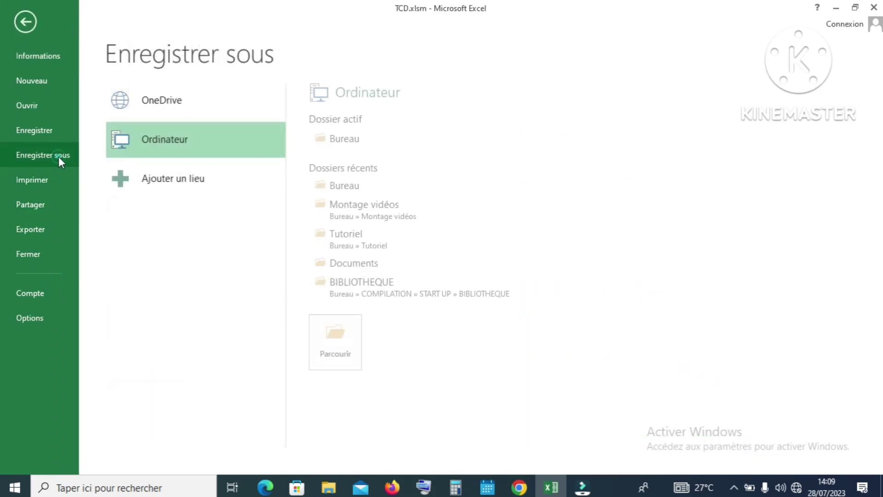
click(358, 140)
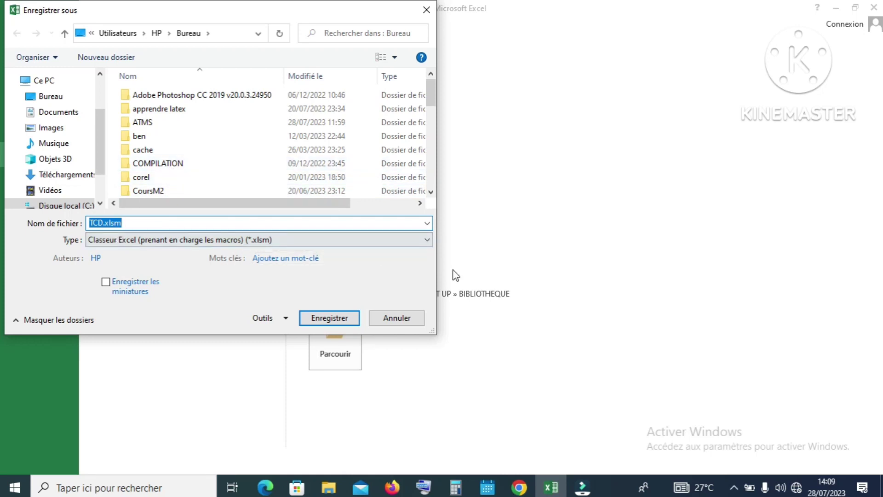
click(426, 239)
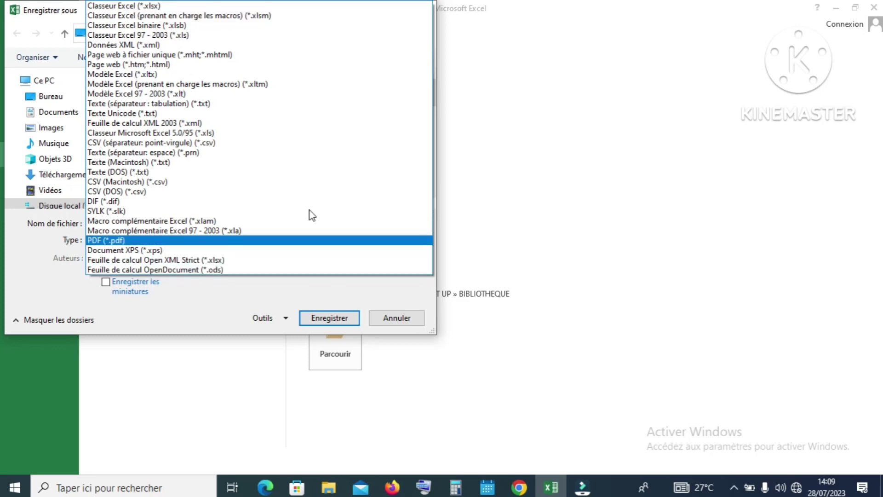
click(233, 16)
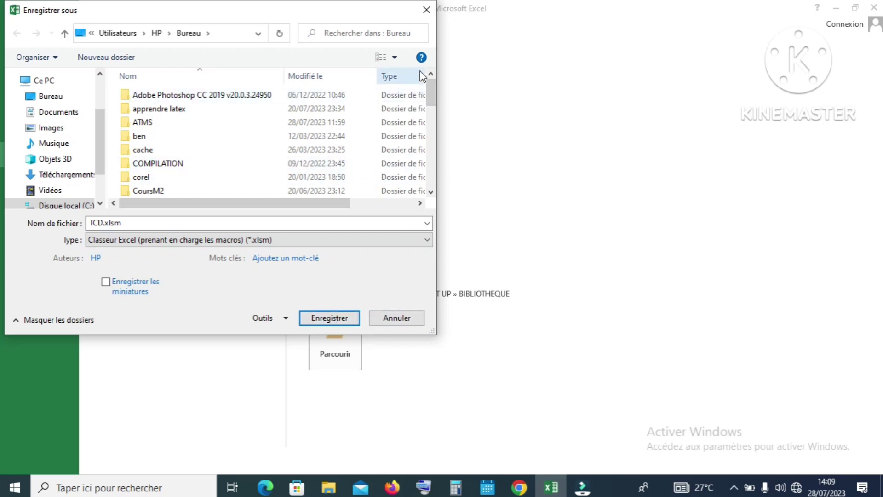
click(427, 10)
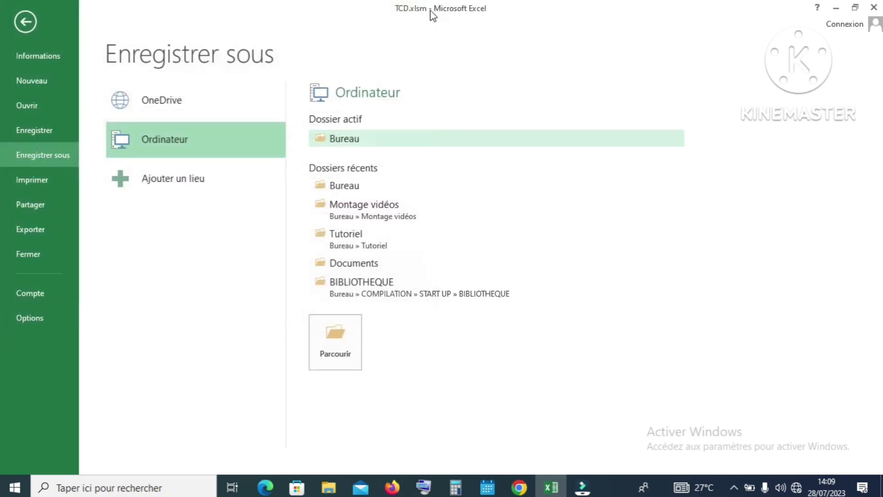
click(25, 22)
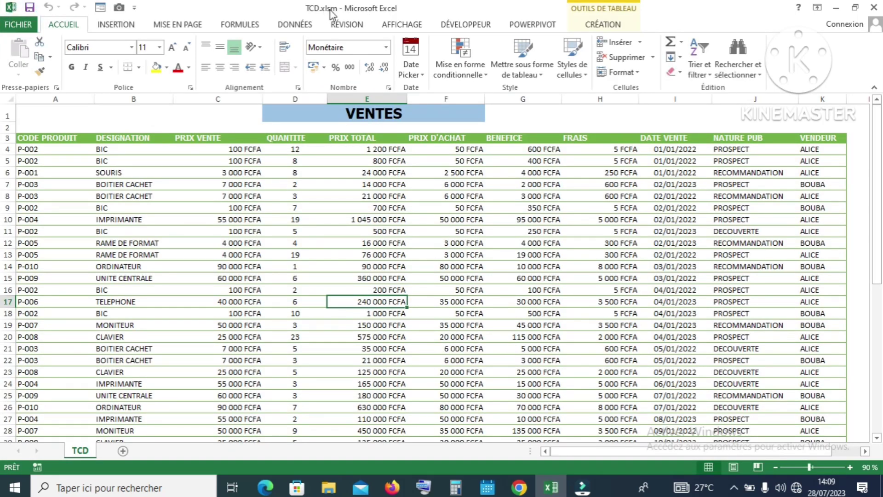
Step: Confirm Développeur is checked in Options > Personnaliser le ruban, then display the DÉVELOPPEUR tab
click(456, 25)
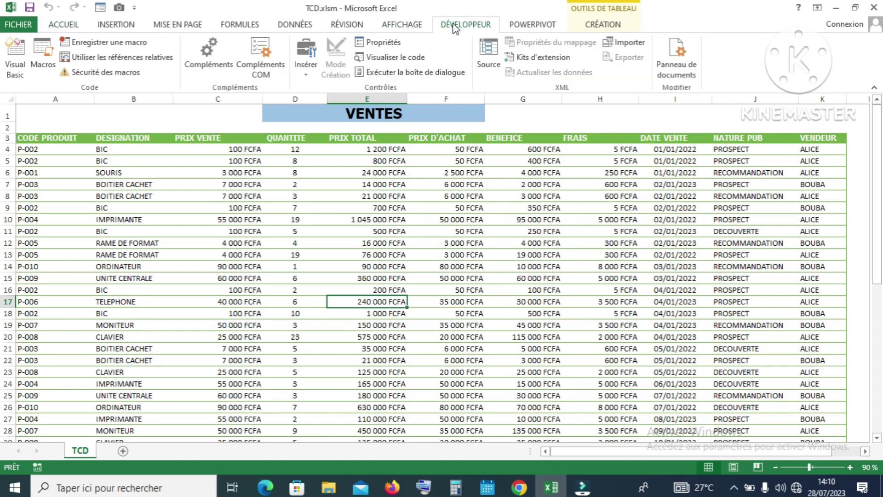
click(18, 20)
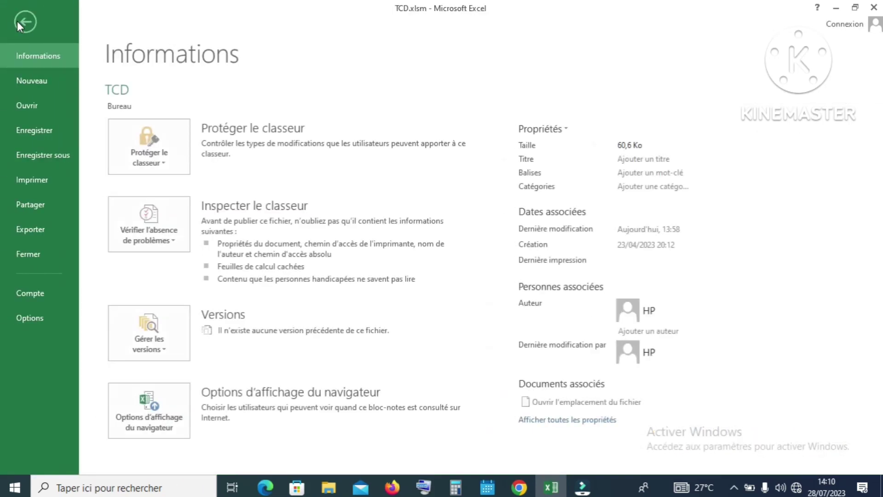
click(37, 321)
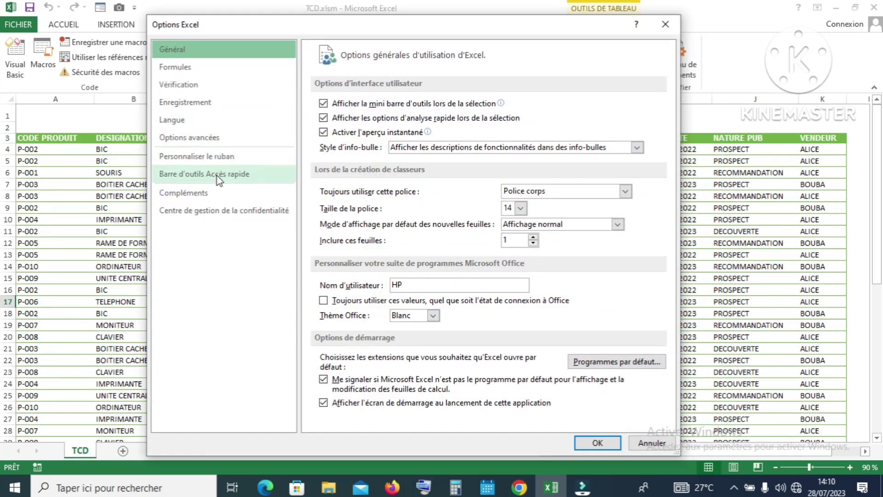
click(210, 156)
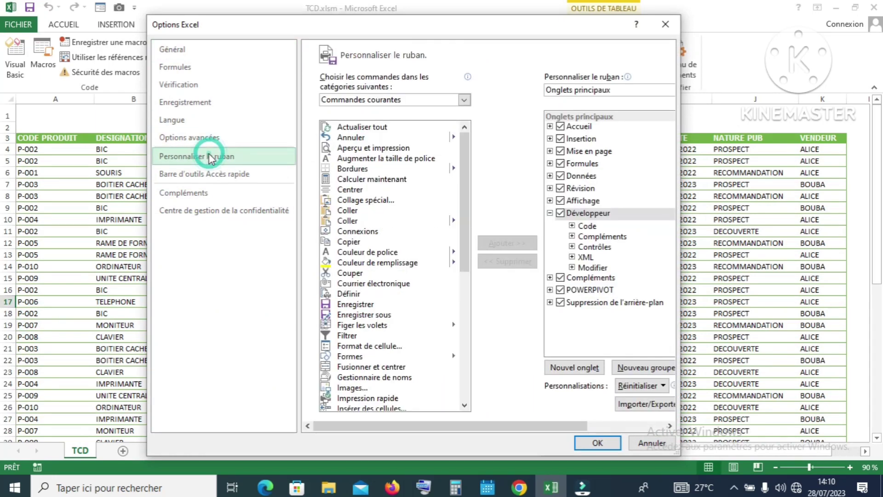
click(562, 215)
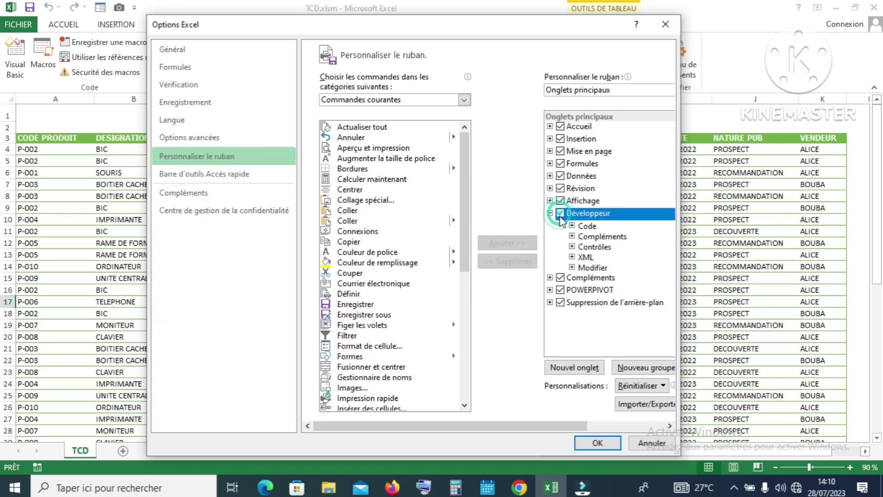
click(598, 443)
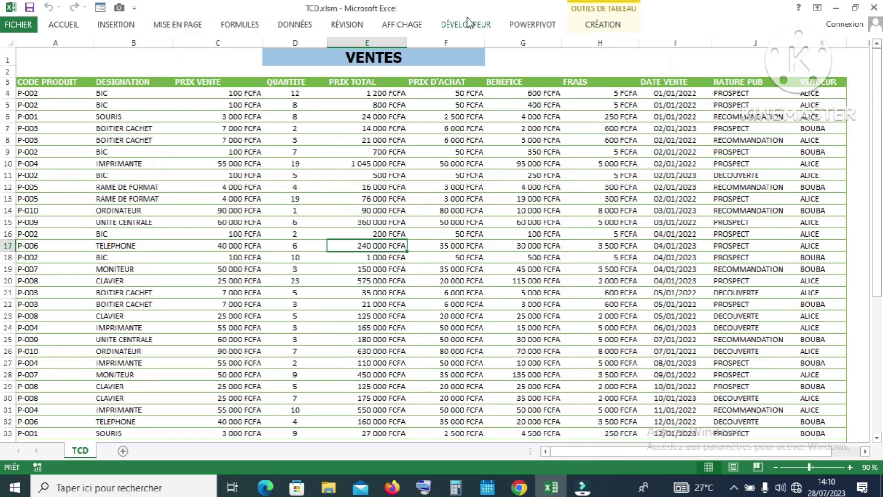
click(466, 24)
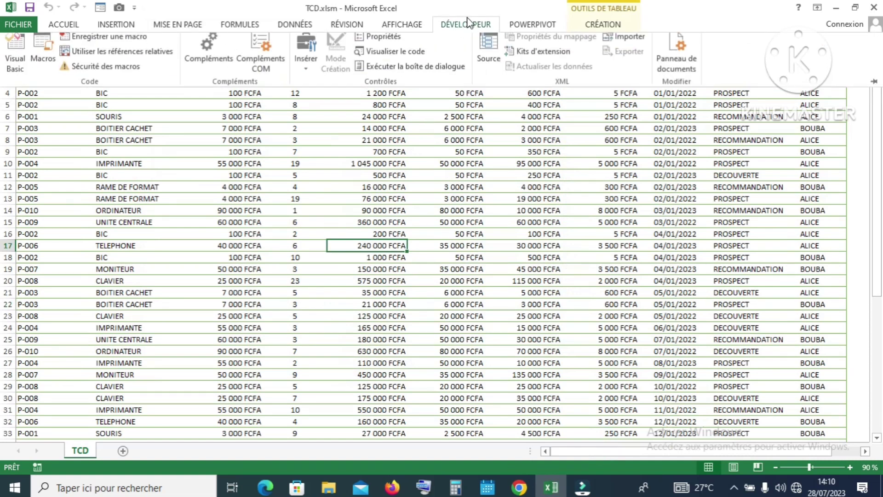
double_click(235, 28)
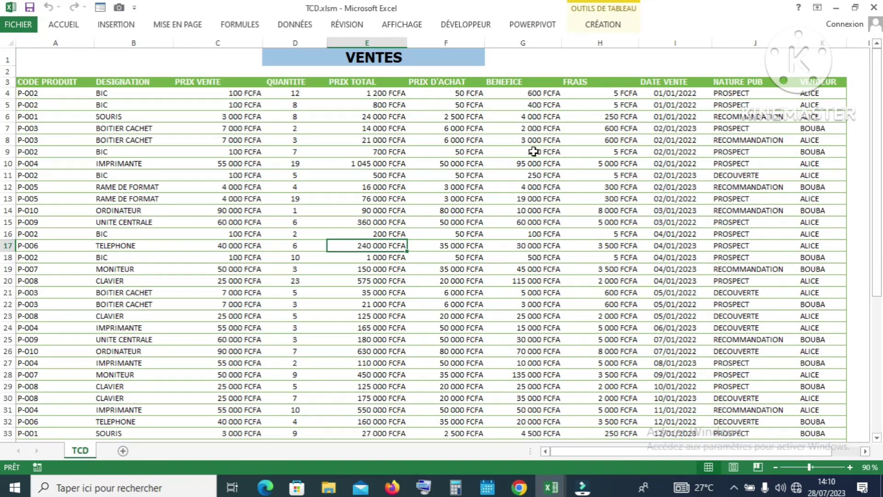
Step: Open the Visual Basic editor on the TCD sheet's (Feuil7) code module
click(473, 30)
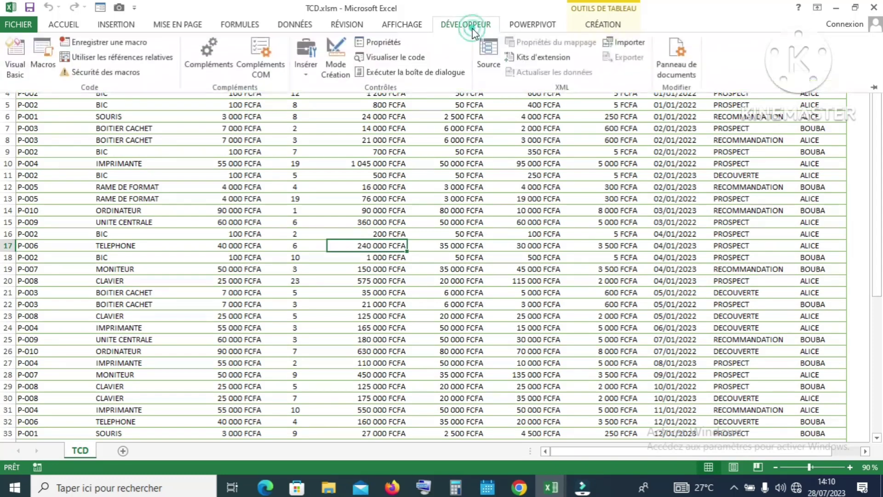
click(16, 56)
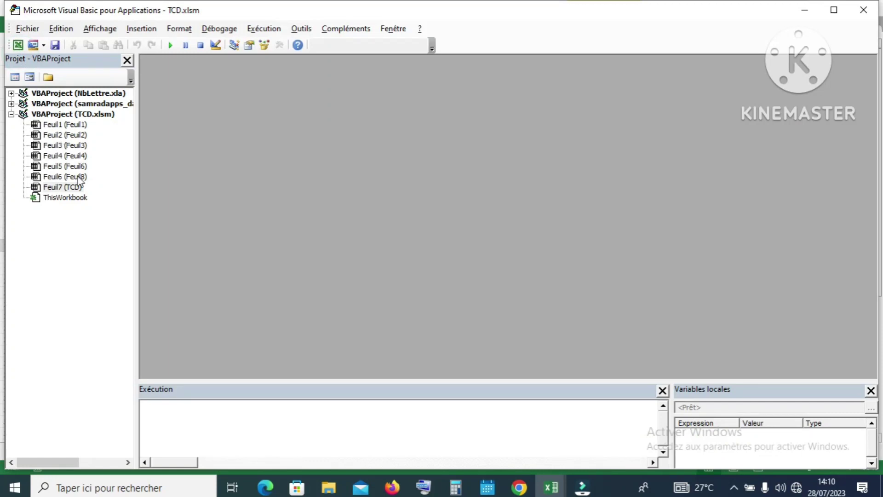
double_click(64, 187)
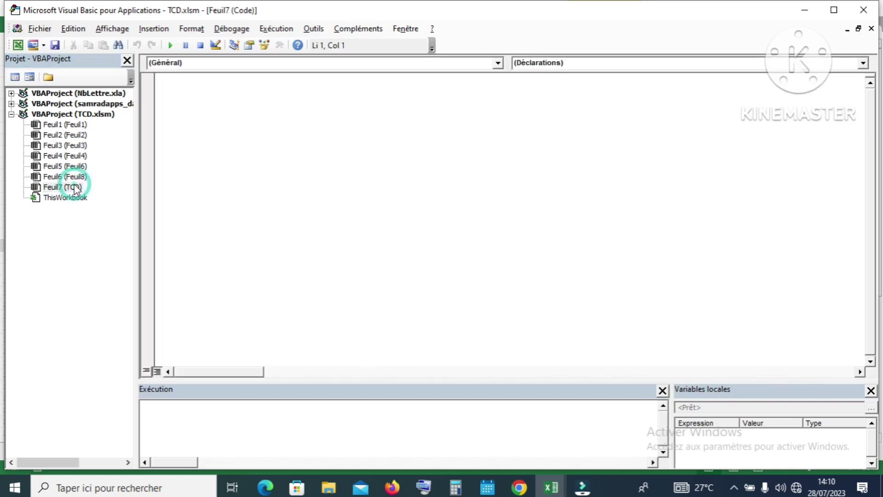
Step: Create Worksheet_SelectionChange from the Worksheet object and write Target.Calculate in it
click(499, 63)
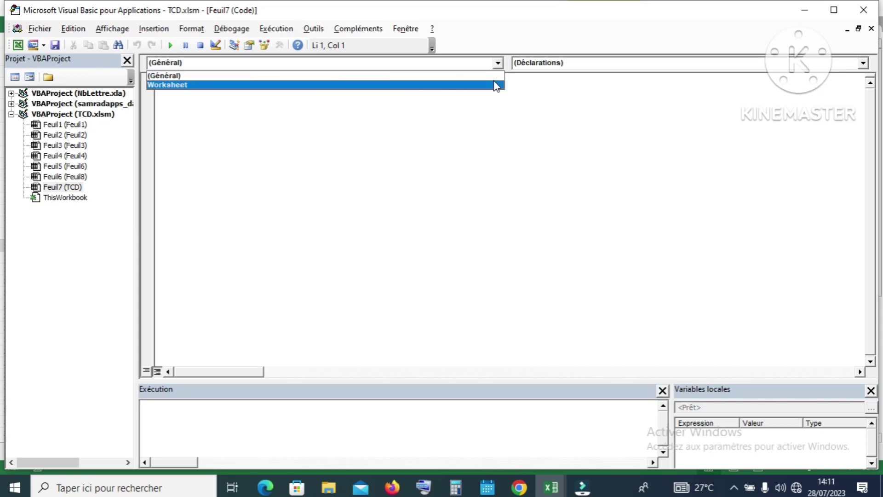
click(496, 85)
text(Tar)
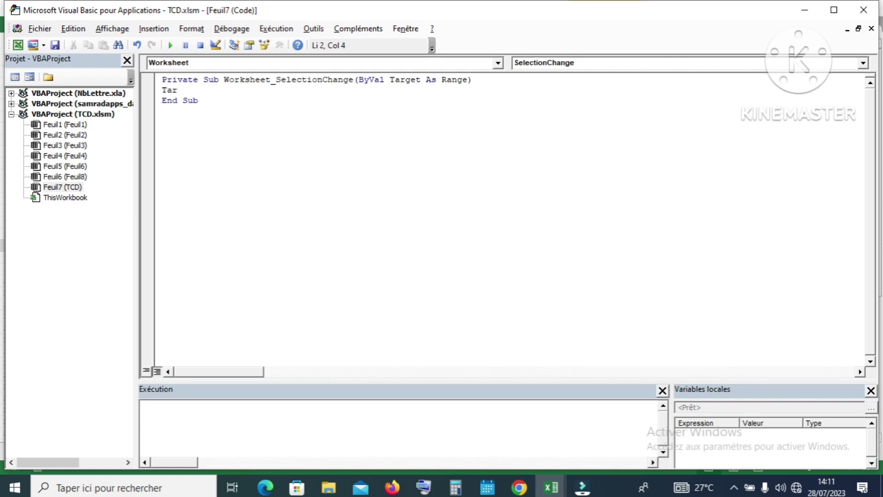
text(get)
text(.)
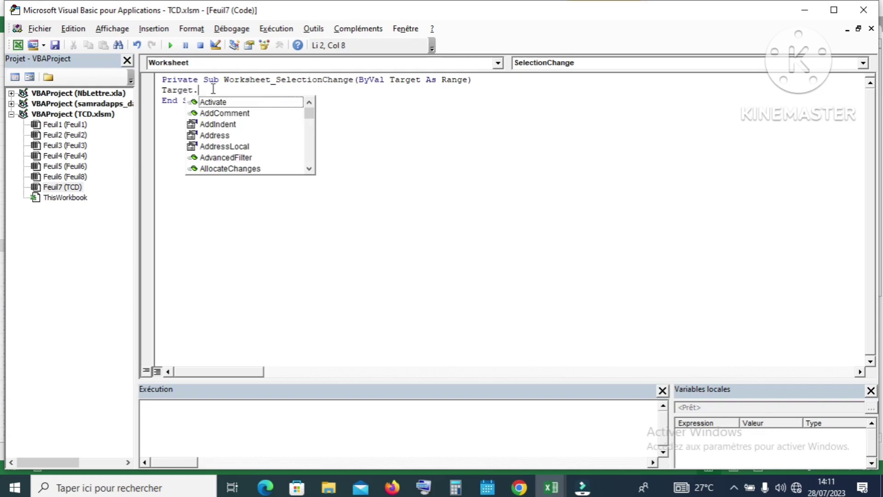
text(c)
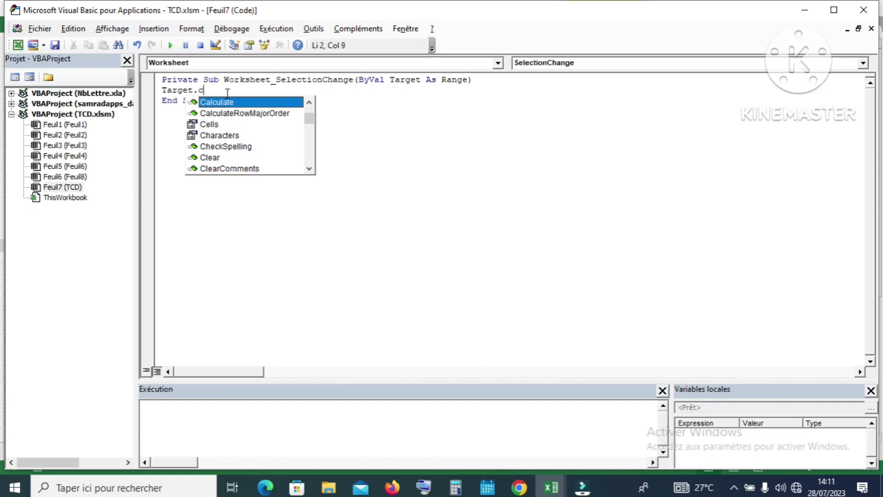
double_click(221, 102)
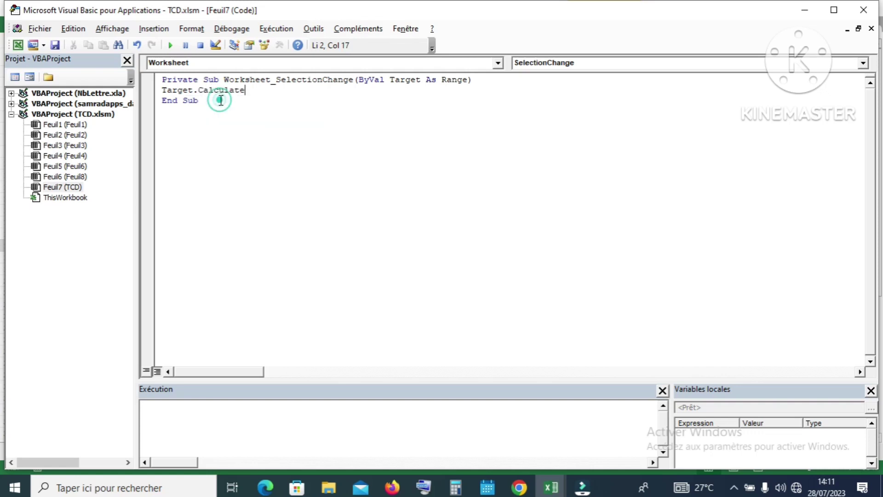
click(323, 100)
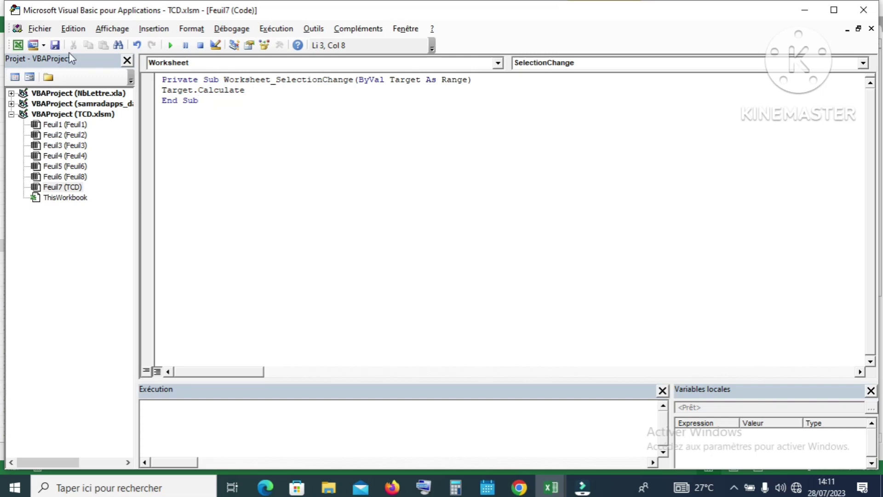
Step: Return to the workbook, click cell E13 and select the VENTES table data with Ctrl+A
click(19, 46)
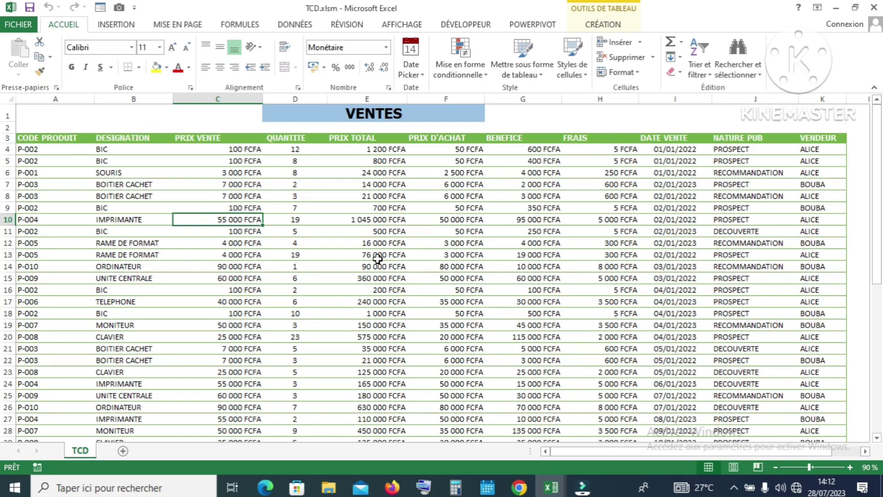
click(377, 259)
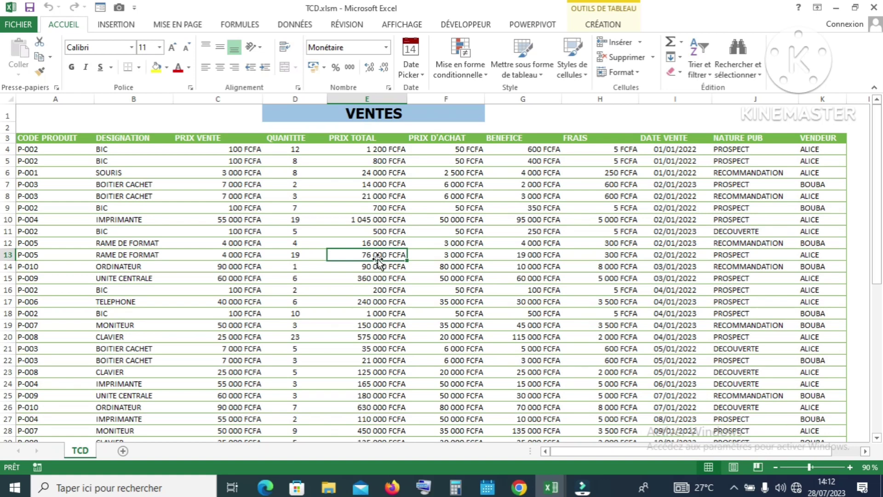
key(ctrl+a)
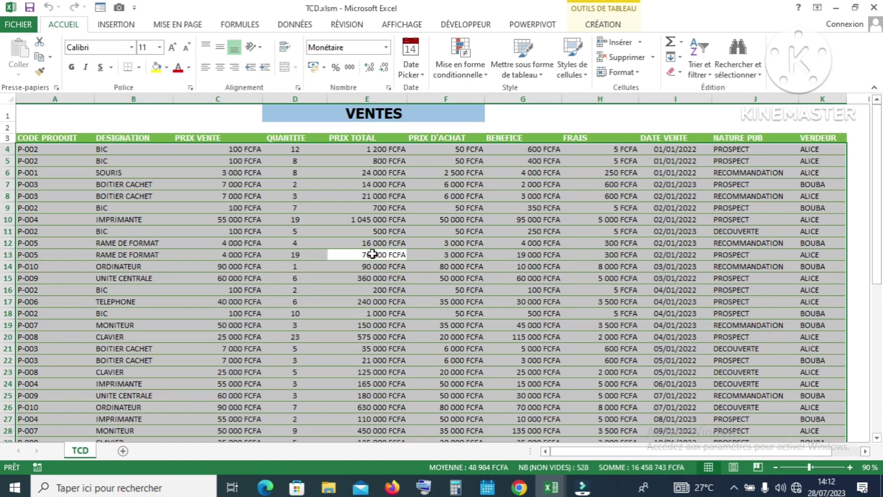
Step: Start a new formula-based conditional formatting rule with =LIGNE()=CELLULE("ligne")
click(488, 77)
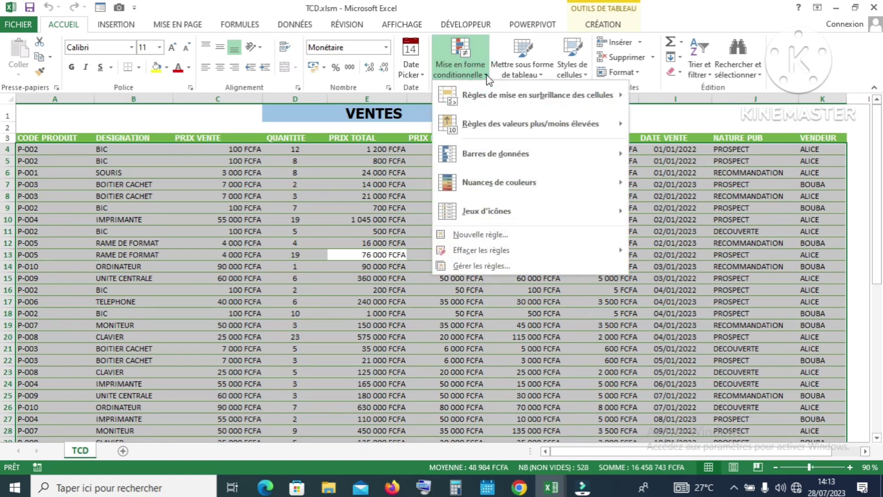
click(480, 235)
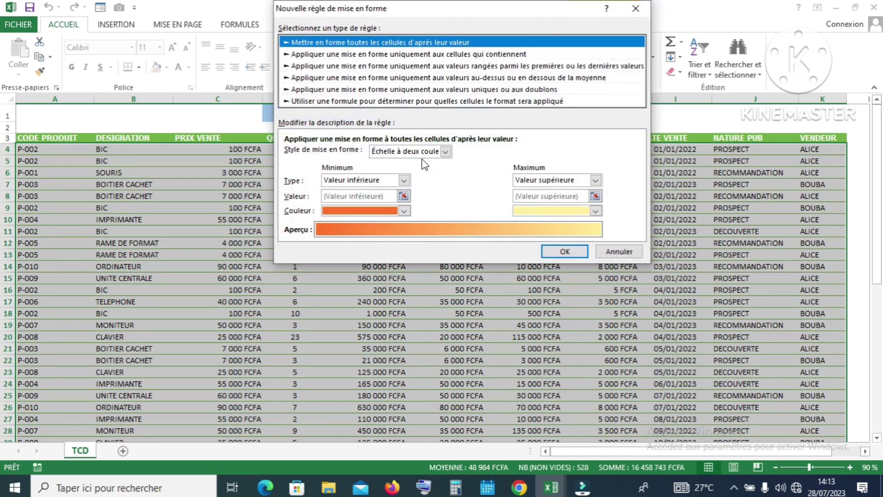
click(316, 102)
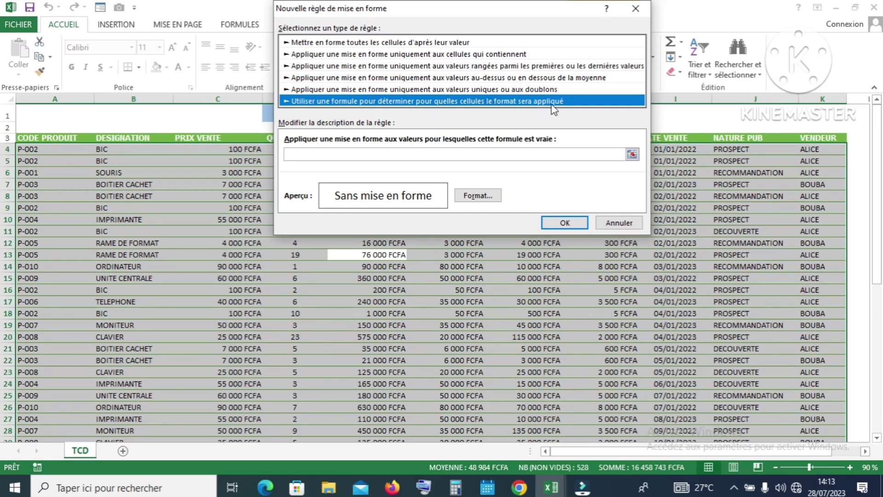
click(303, 155)
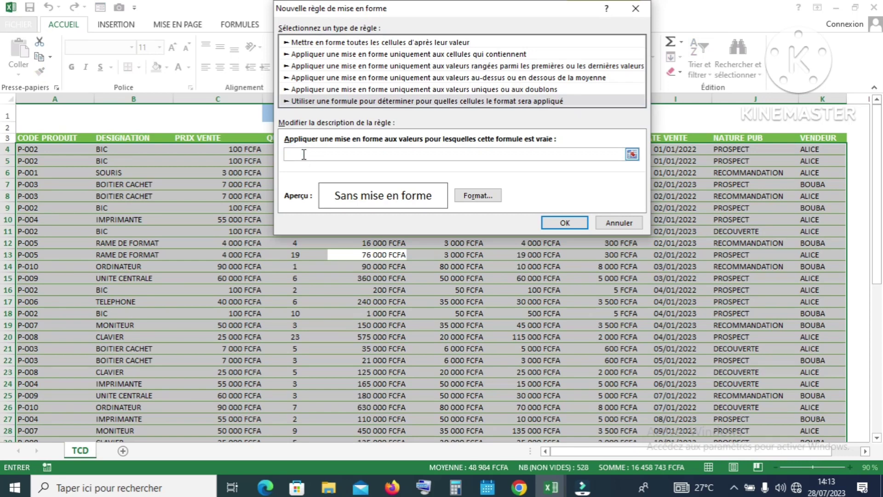
text(=LIG)
text(NE)
text(()
text())
text(=)
text(CE)
text(LLULE)
text(()
text(")
text(lign)
text(e)
text(")
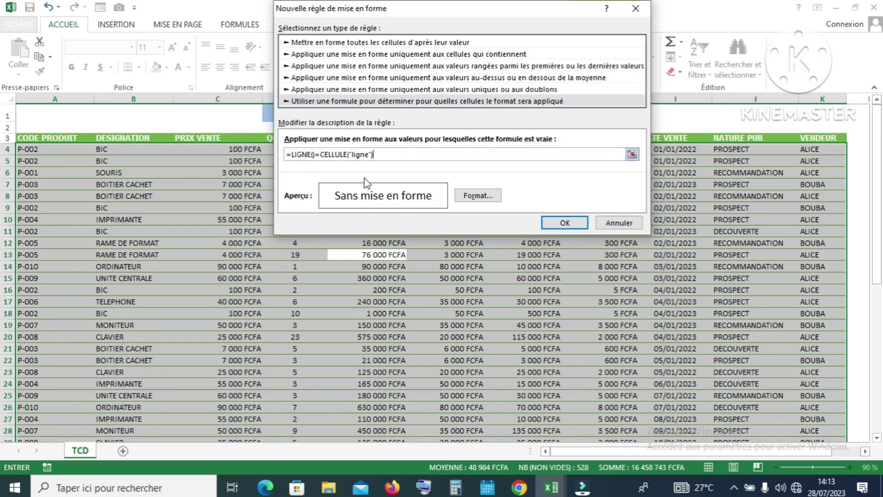
Step: Give the rule a light green fill and confirm it
click(479, 197)
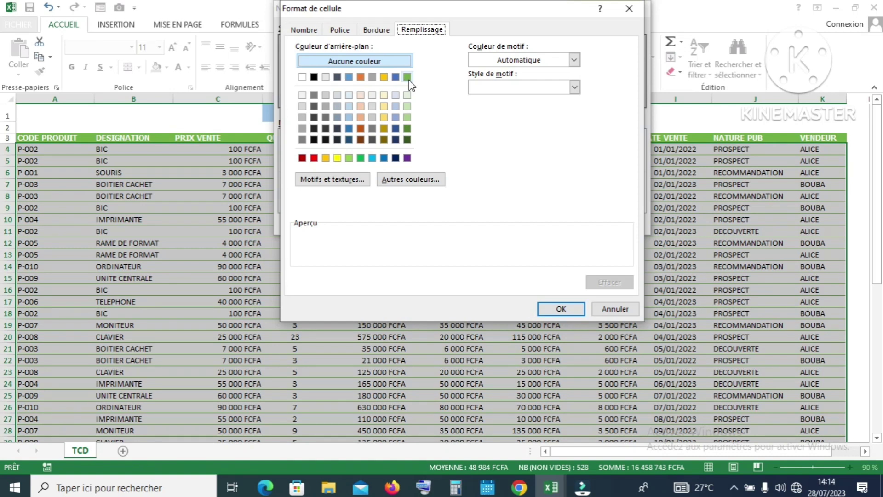
click(407, 117)
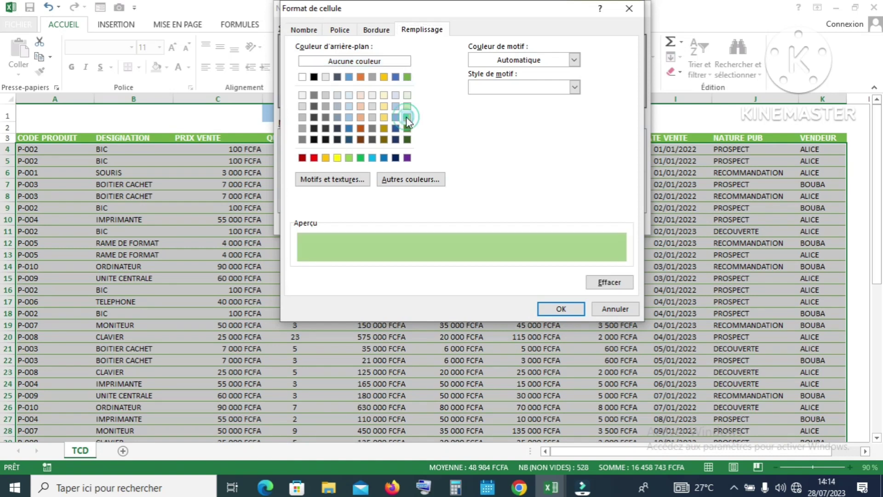
click(561, 308)
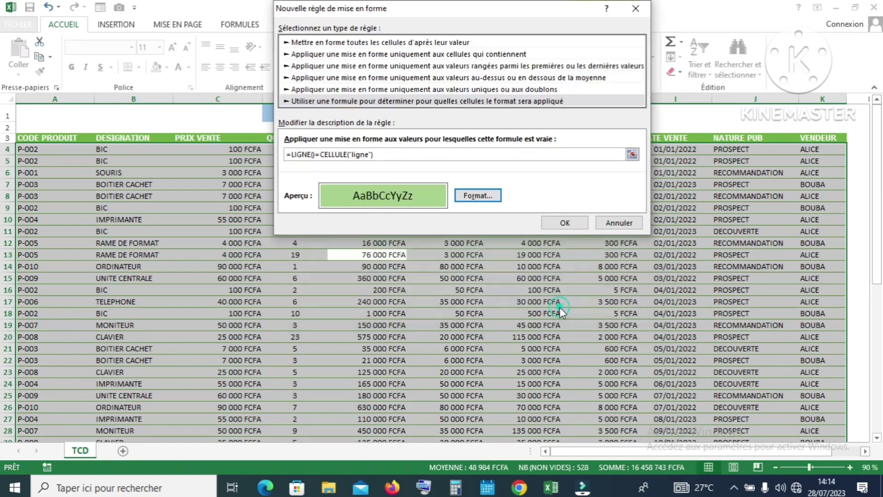
click(556, 223)
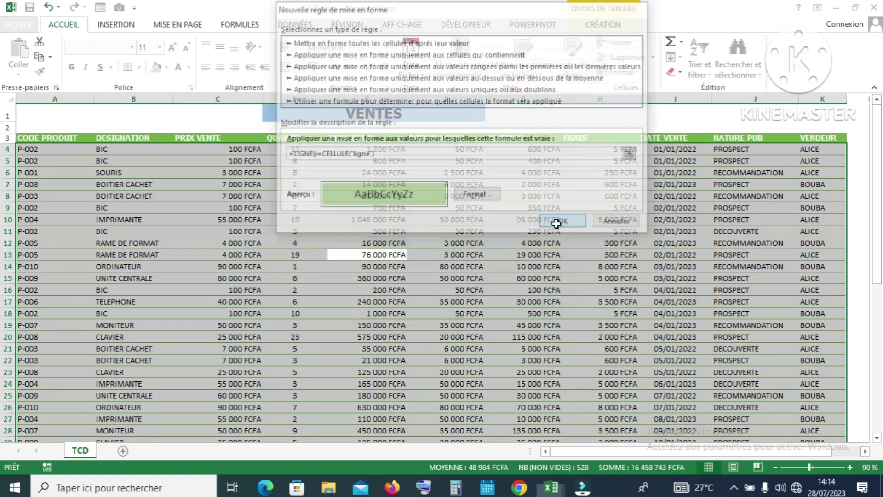
click(510, 302)
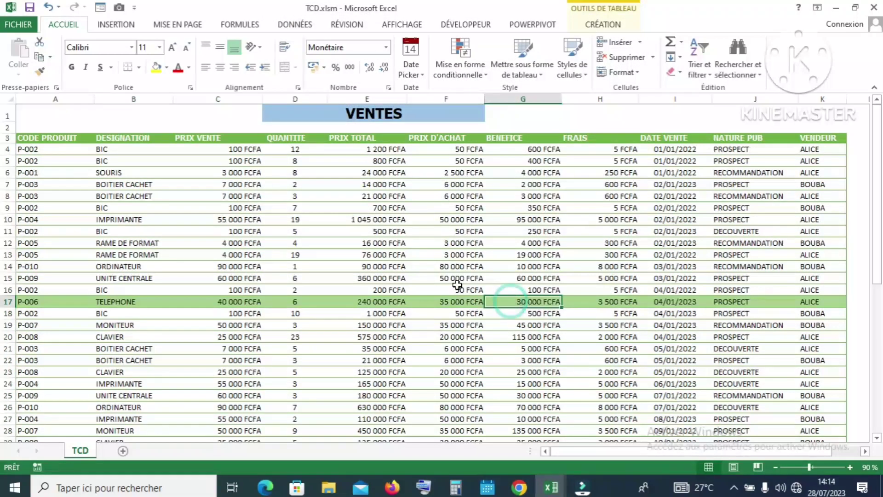
click(403, 255)
click(372, 214)
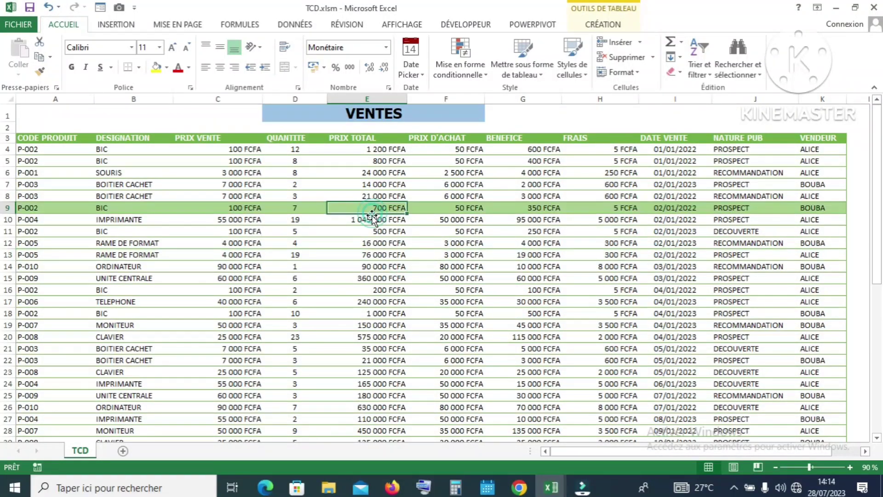
click(382, 302)
click(400, 361)
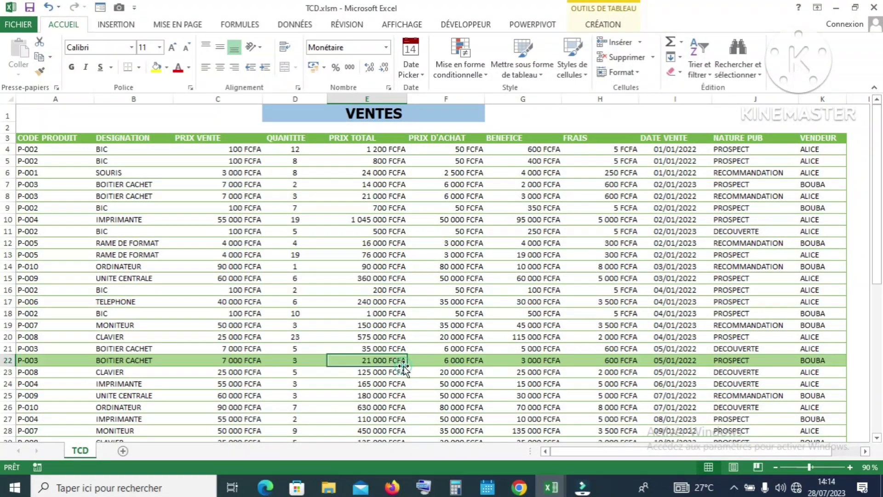
click(448, 405)
click(424, 304)
click(388, 230)
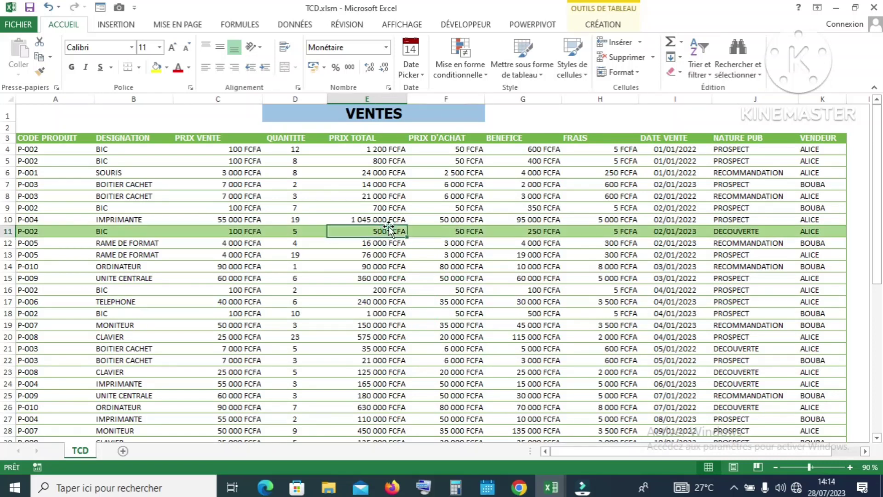
click(468, 174)
click(469, 267)
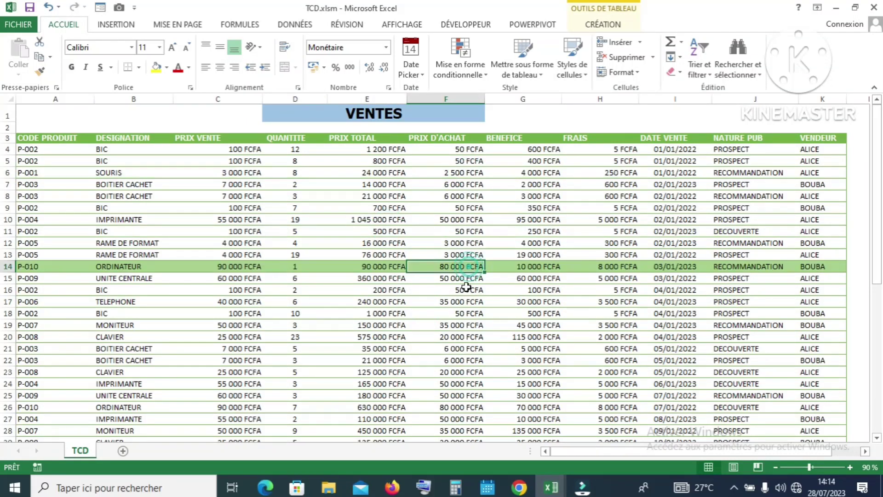
click(468, 337)
click(478, 384)
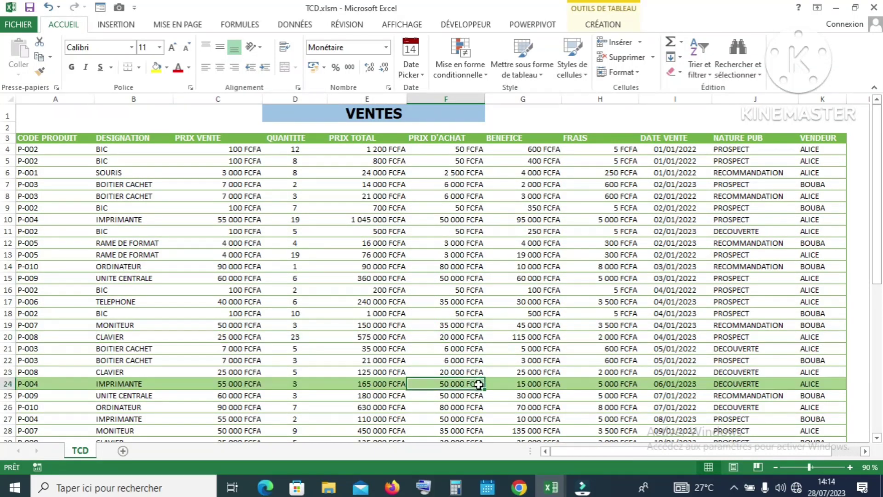
click(448, 304)
click(423, 253)
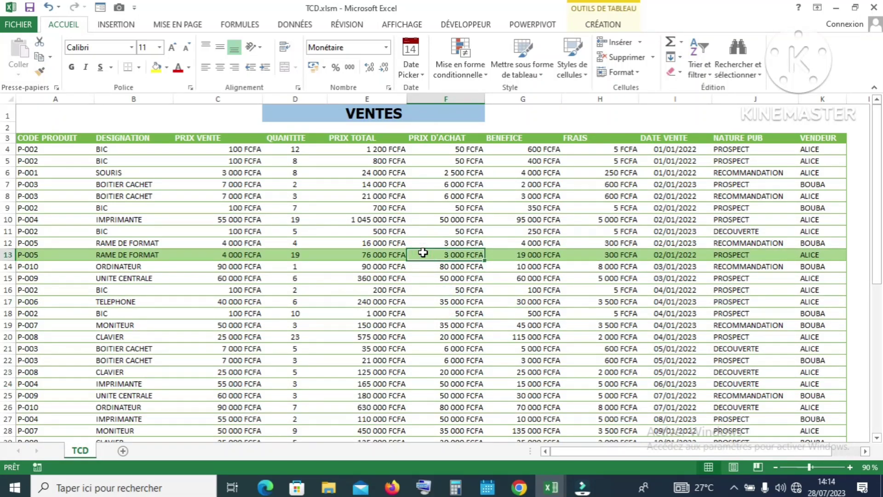
click(320, 312)
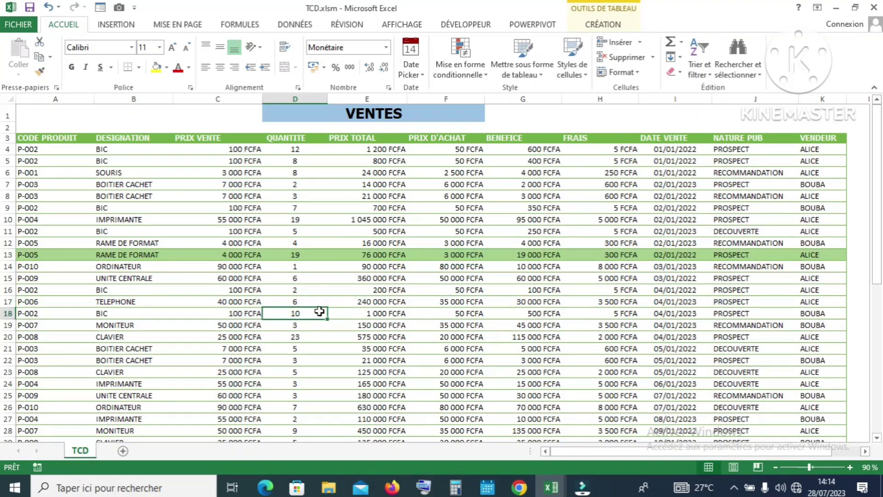
click(394, 370)
click(396, 277)
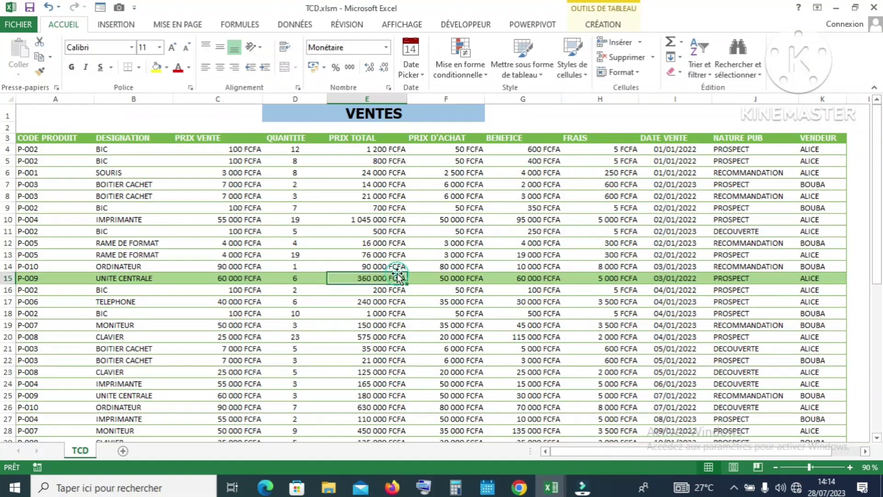
click(390, 219)
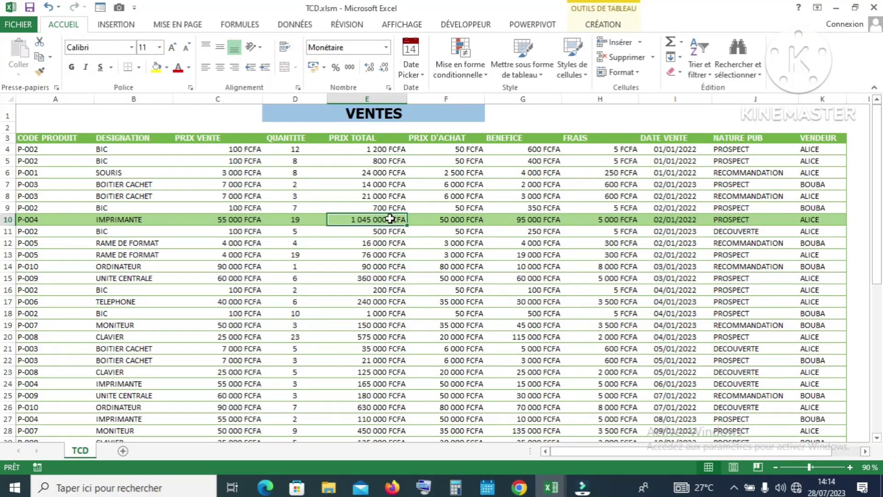